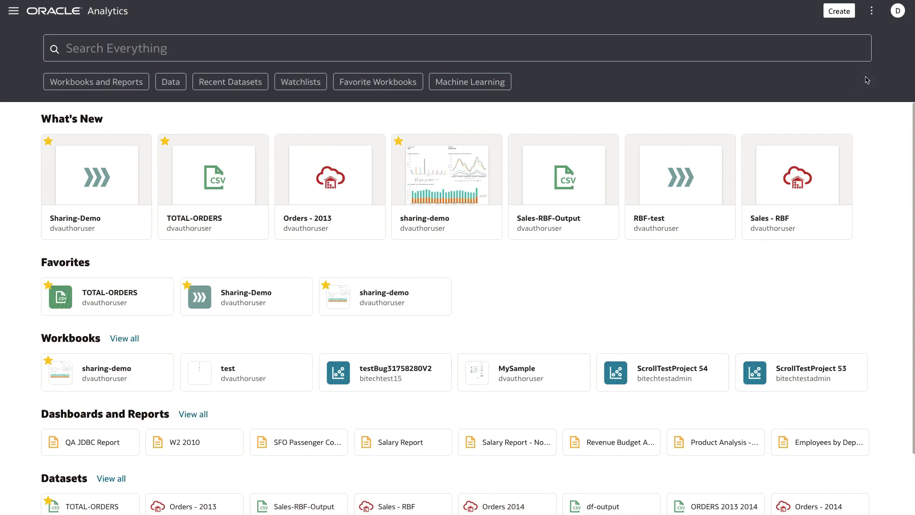
Step: Check the signed-in user's profile details from the account menu
left_click(896, 5)
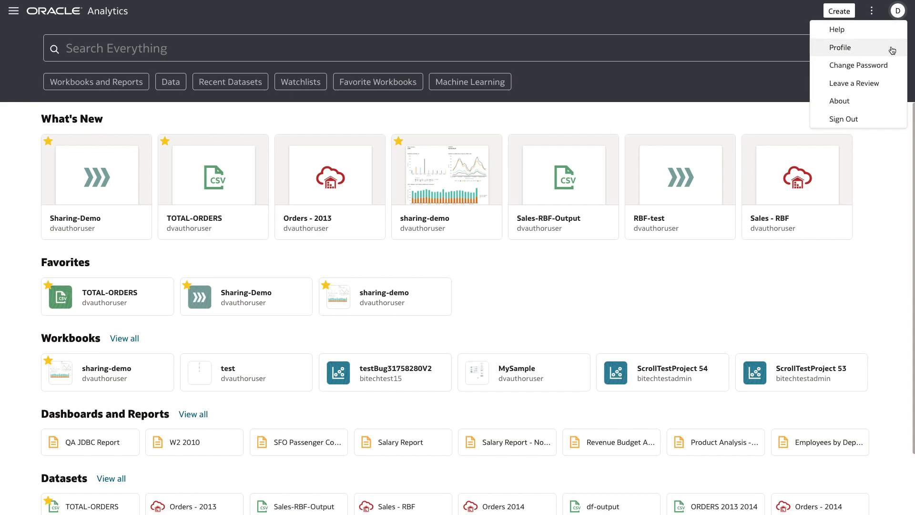
left_click(892, 50)
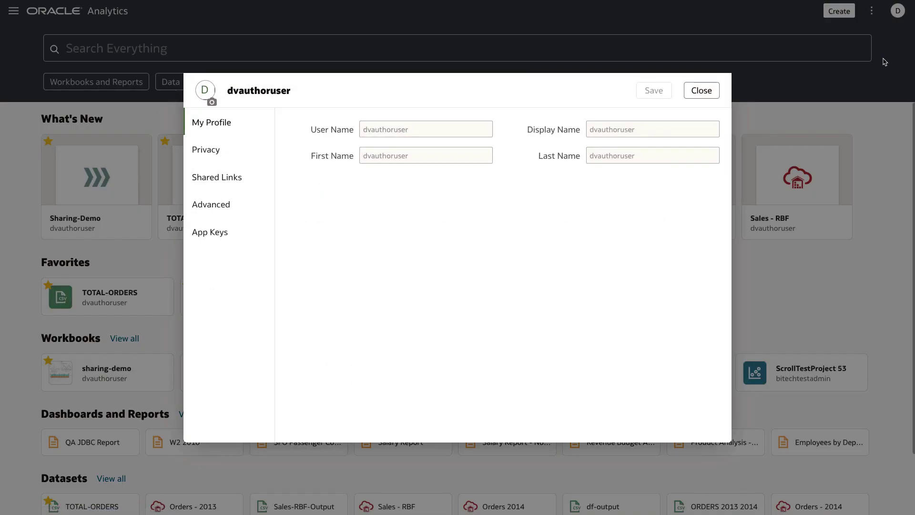
left_click(711, 92)
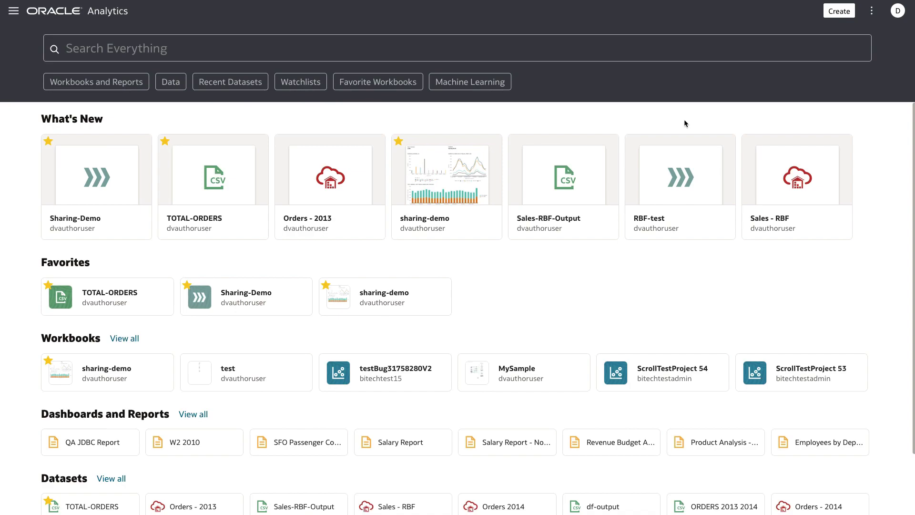
Step: Review the Orders 2014, Union Rows and TOTAL-ORDERS Save Data nodes of Sharing-Demo, then save it
left_click(126, 172)
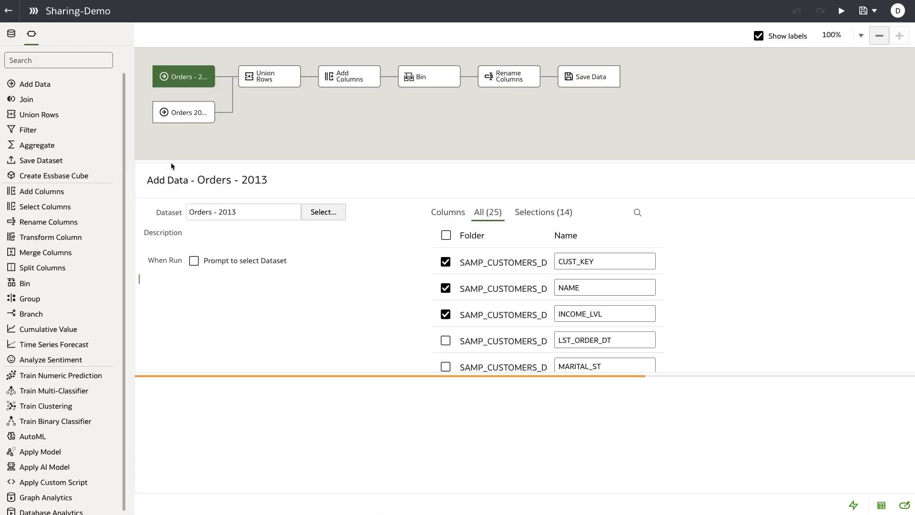
left_click(191, 116)
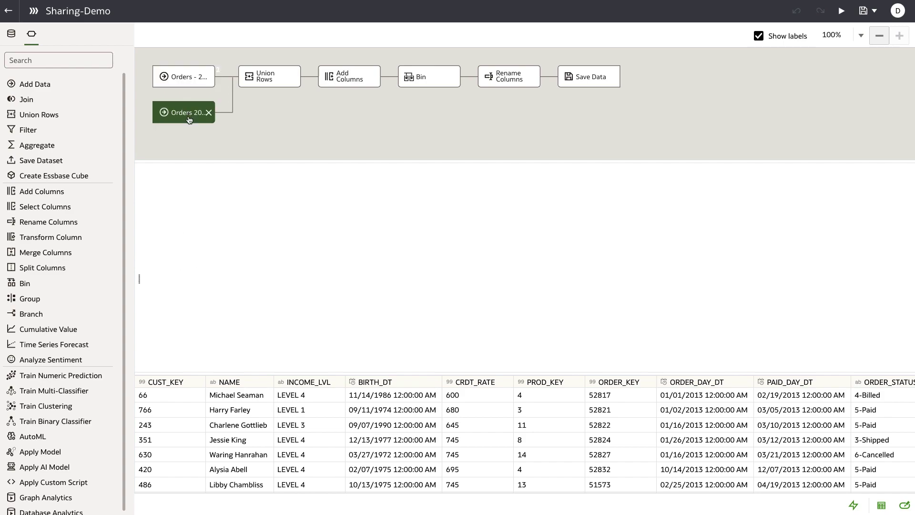
left_click(280, 85)
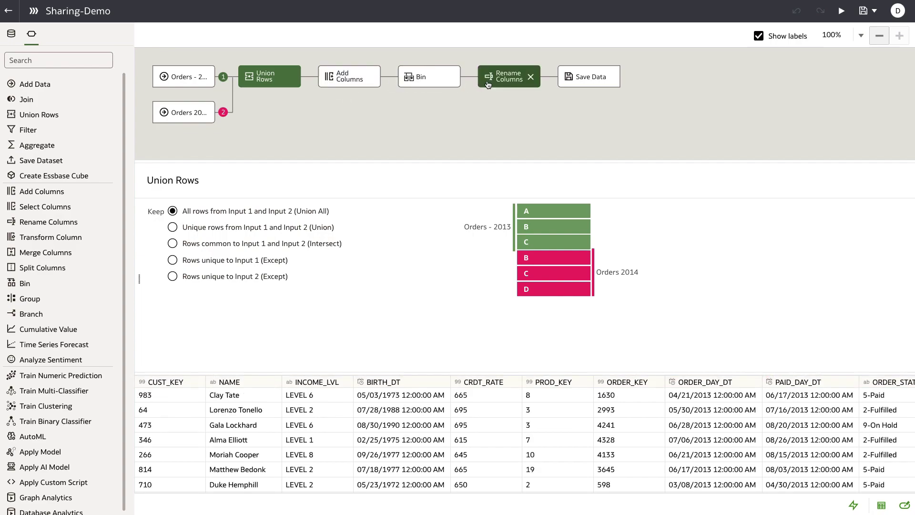
left_click(587, 84)
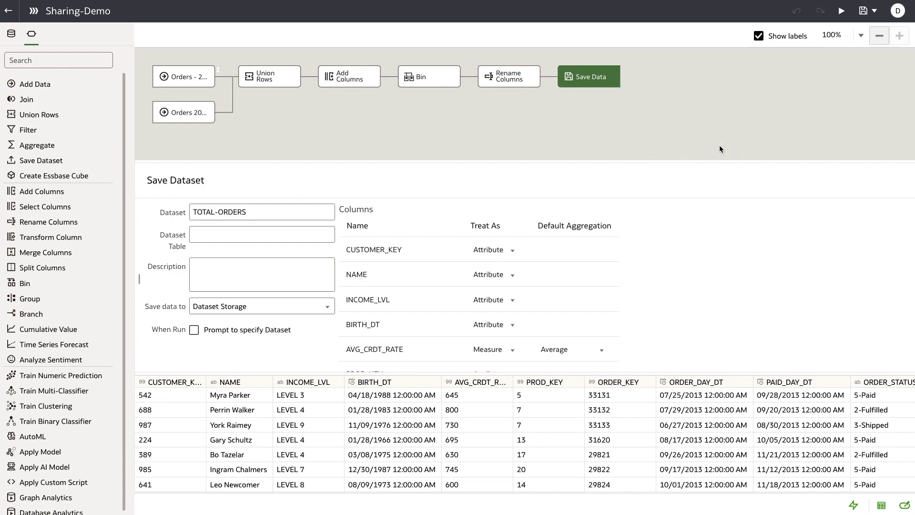
left_click(863, 11)
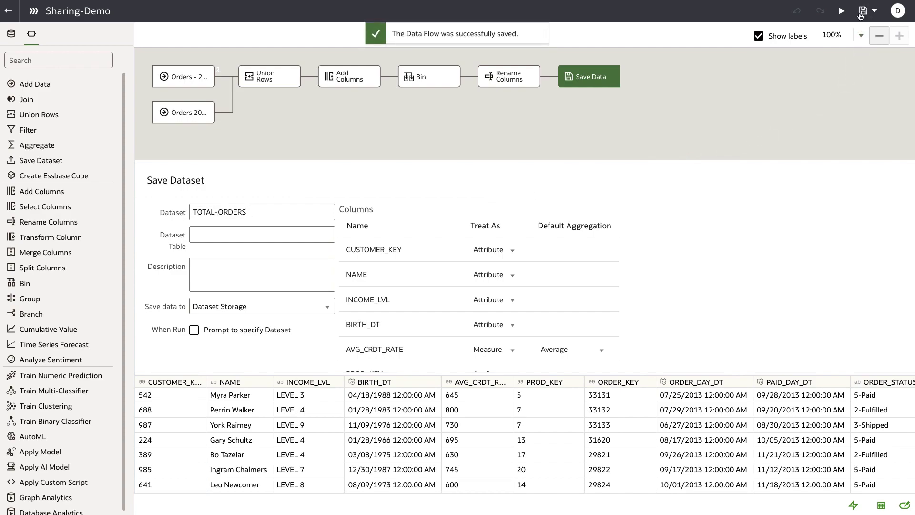
left_click(10, 11)
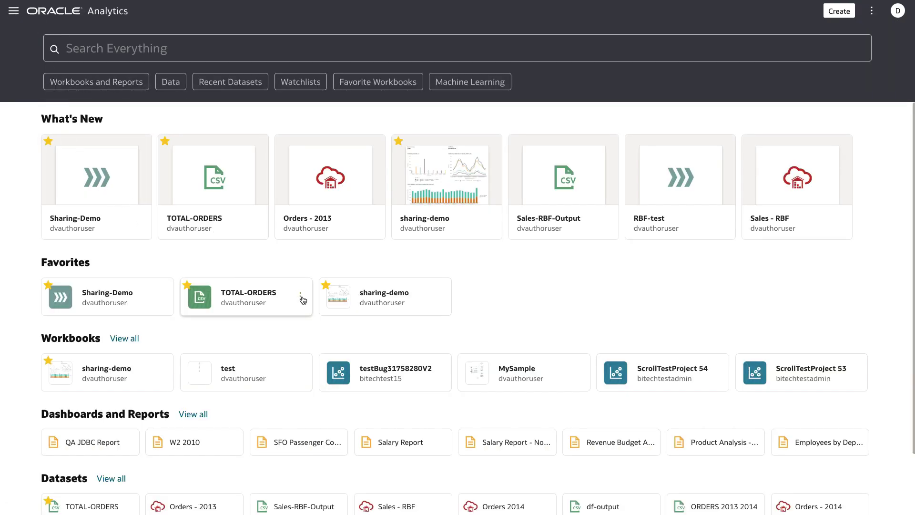
left_click(302, 297)
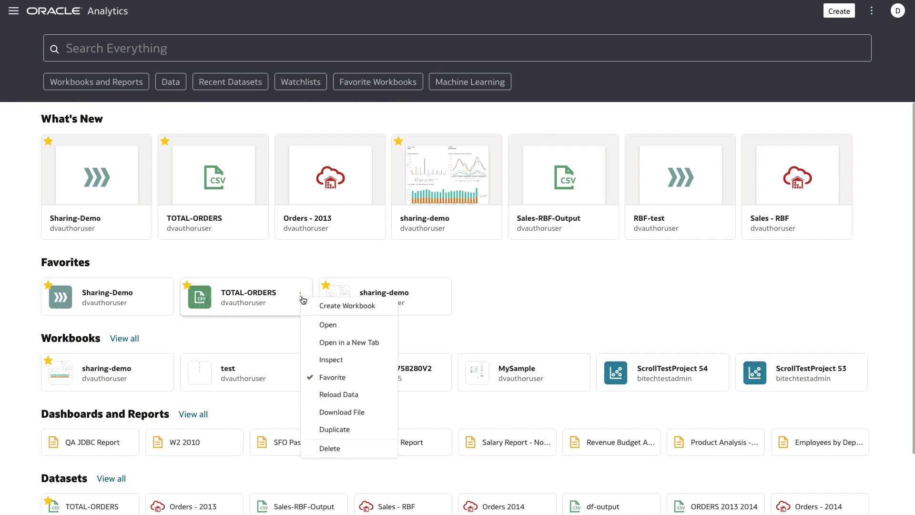
left_click(313, 364)
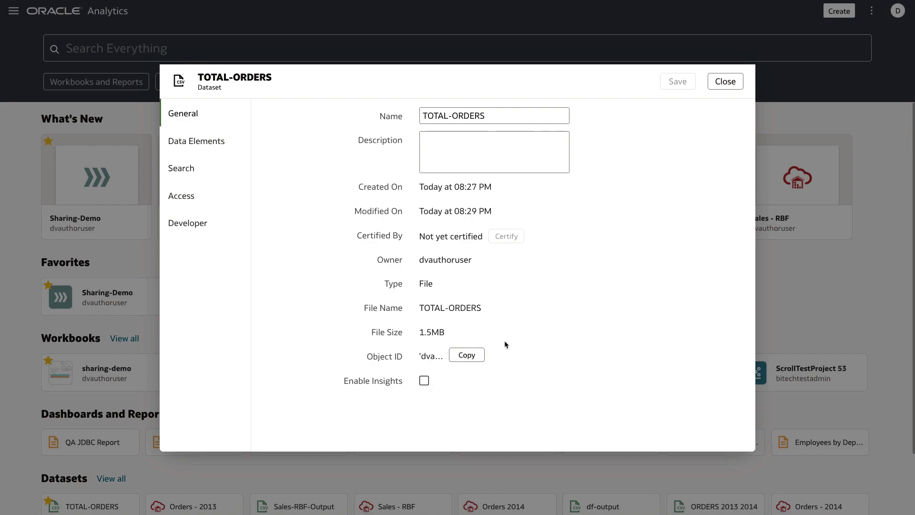
left_click(717, 91)
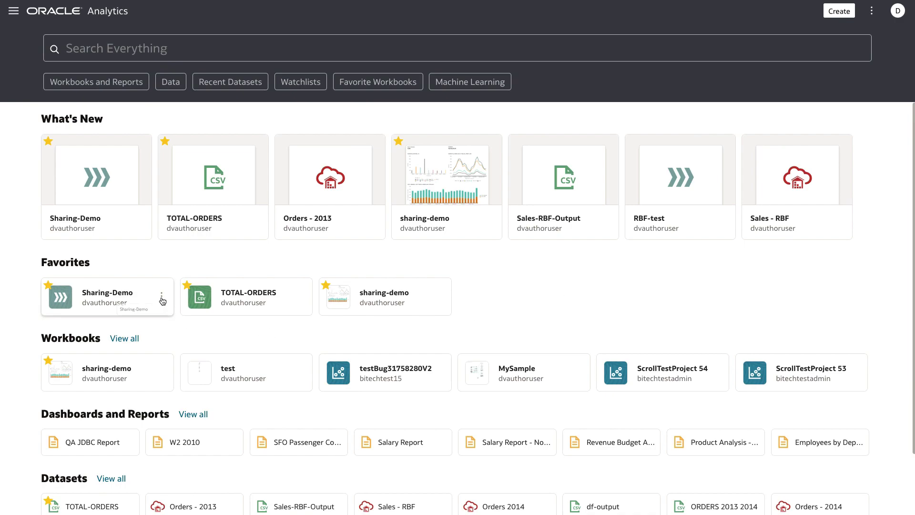
Step: Inspect the Sharing-Demo data flow and review its access list by users, roles and all
left_click(161, 297)
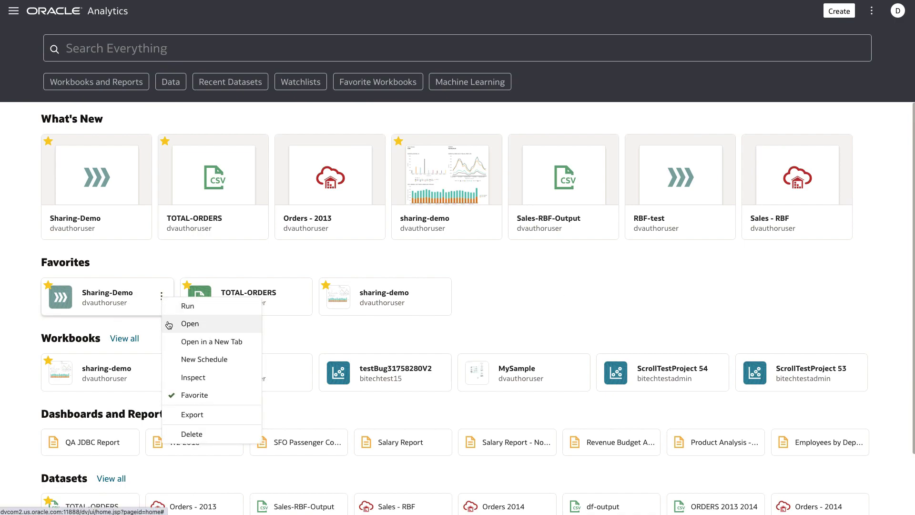
left_click(171, 379)
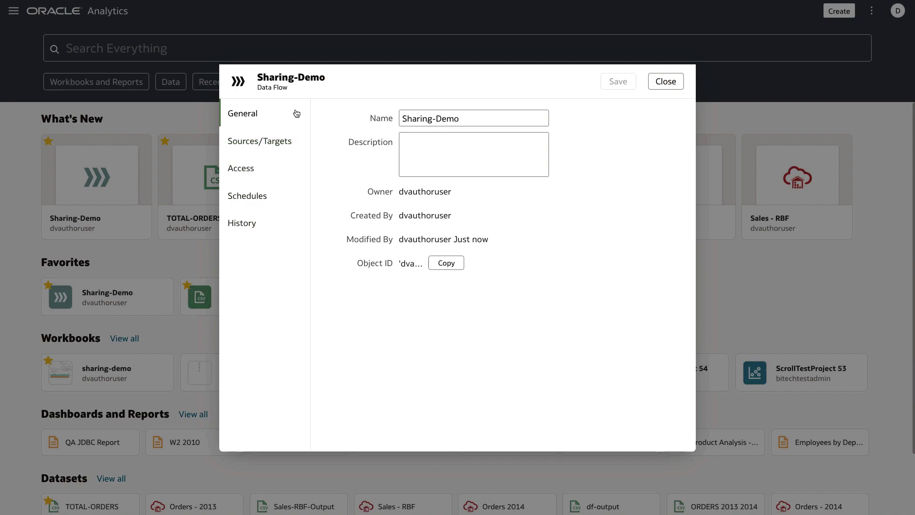
left_click(279, 173)
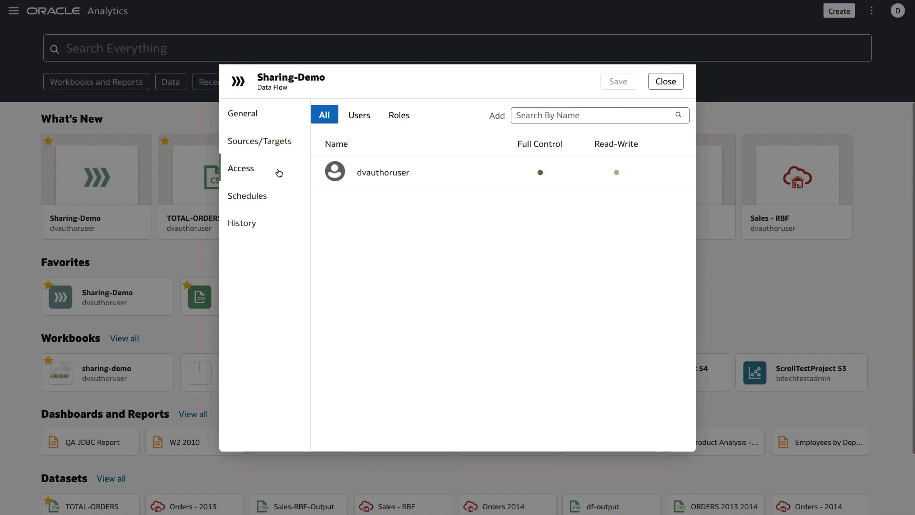
left_click(362, 117)
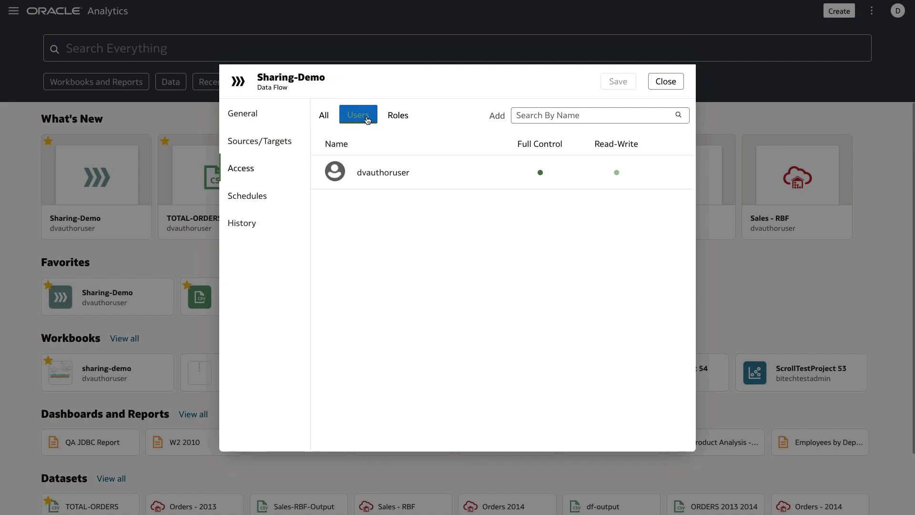
left_click(402, 120)
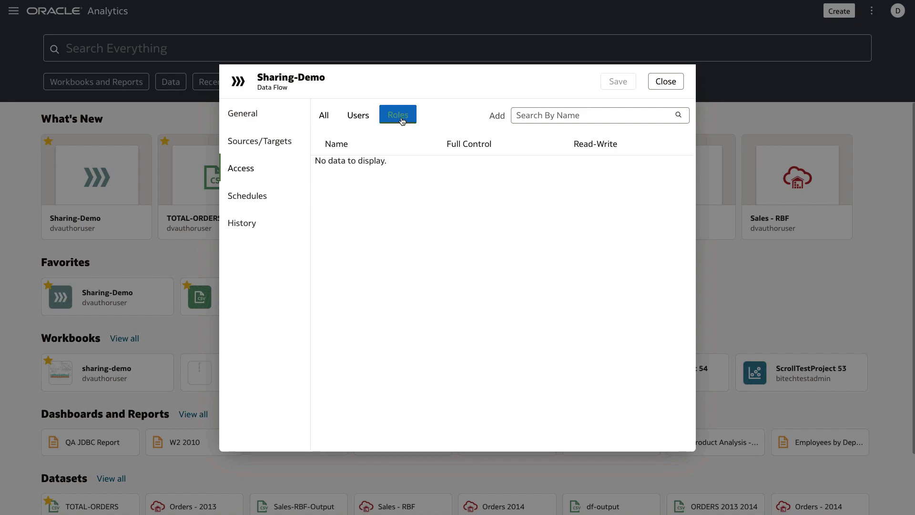
left_click(326, 119)
Step: Add the FinanceDFAuthors role with Full Control and save the access change
left_click(544, 115)
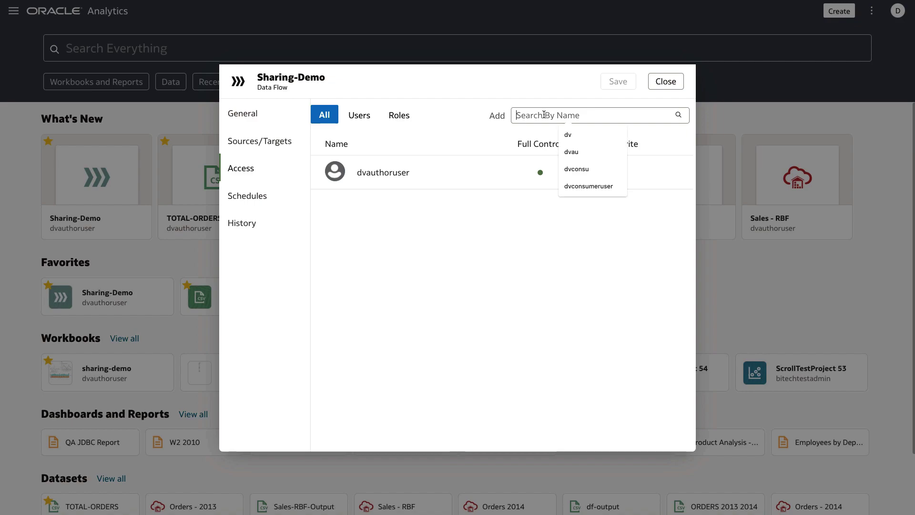
type("fin")
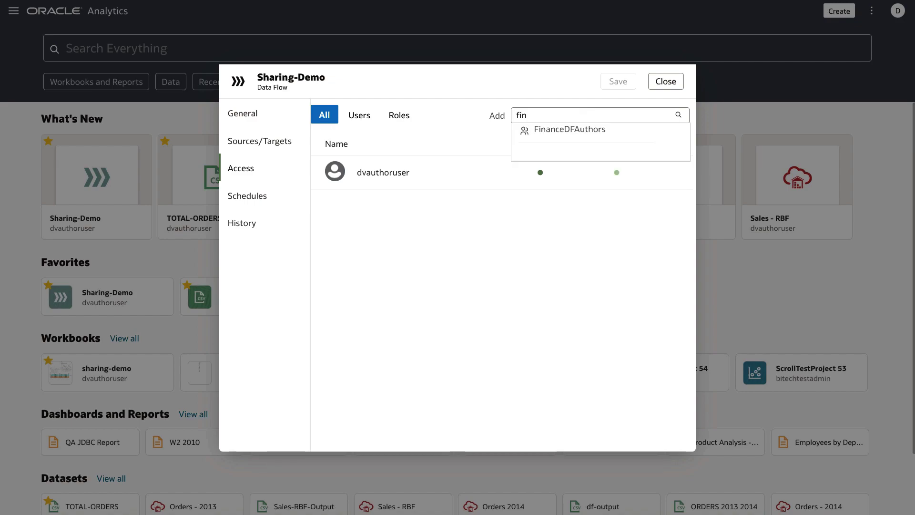
left_click(591, 135)
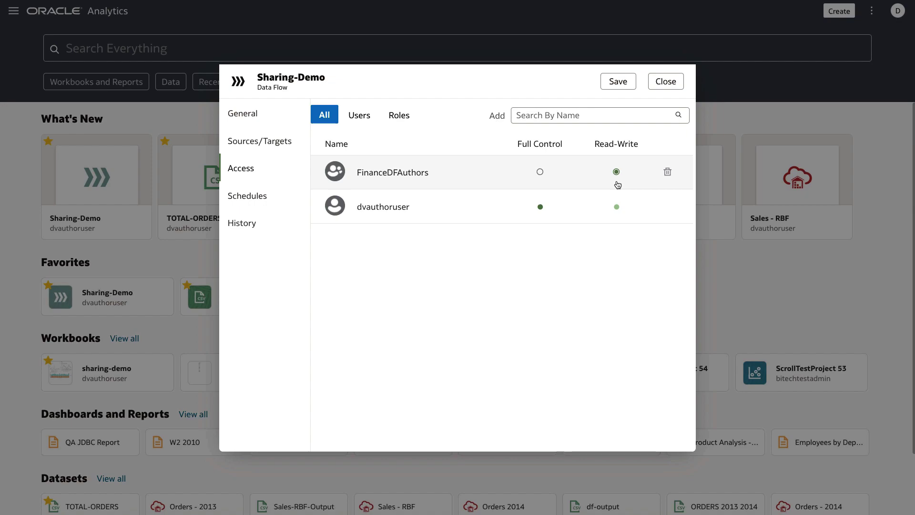
left_click(540, 172)
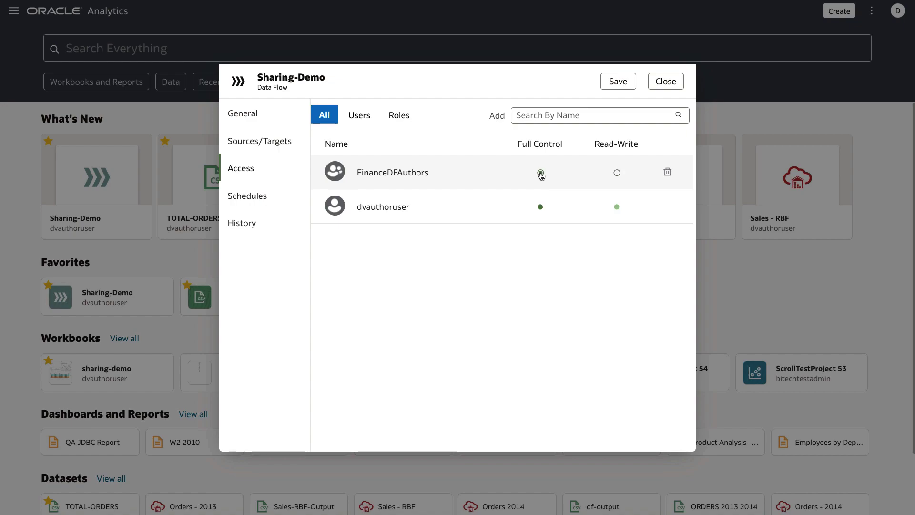
left_click(618, 87)
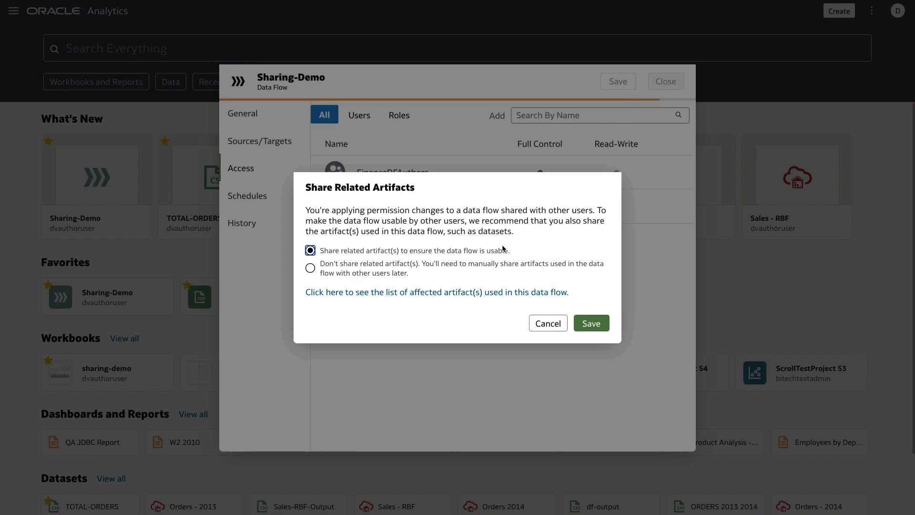
Step: Also share the related datasets TOTAL-ORDERS, Orders 2014 and Orders - 2013 after reviewing the list
left_click(471, 295)
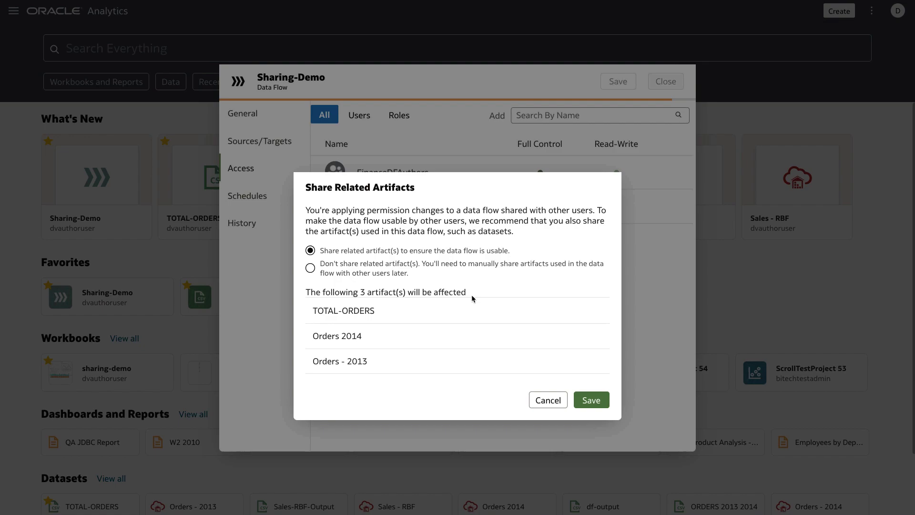
left_click(588, 402)
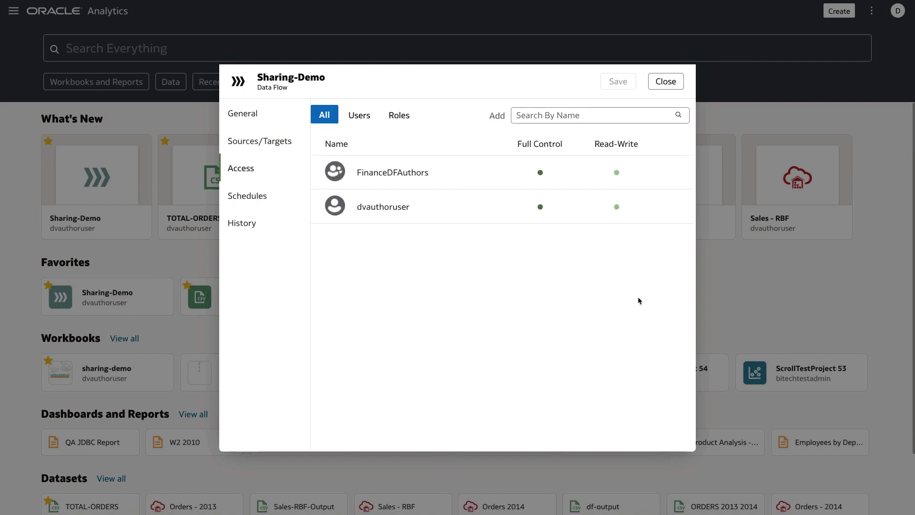
Step: Close the data flow properties and sign out of the current account
left_click(666, 81)
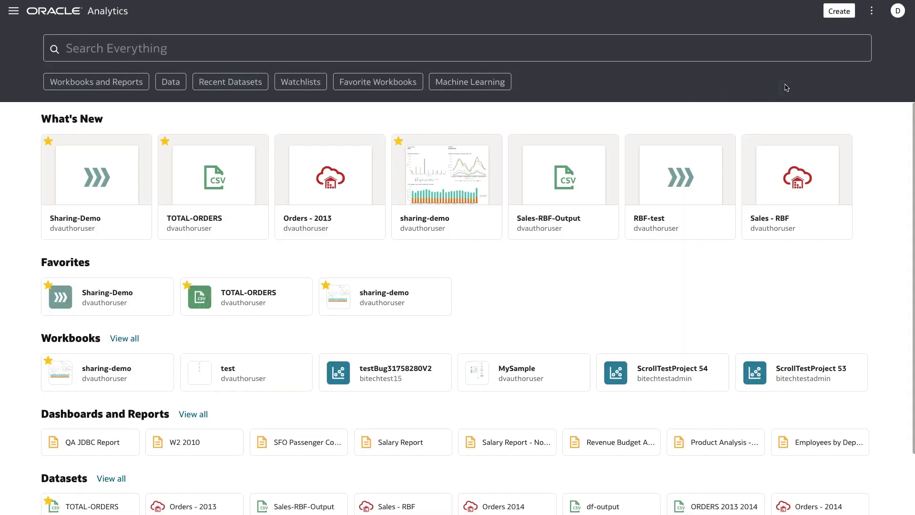
left_click(900, 11)
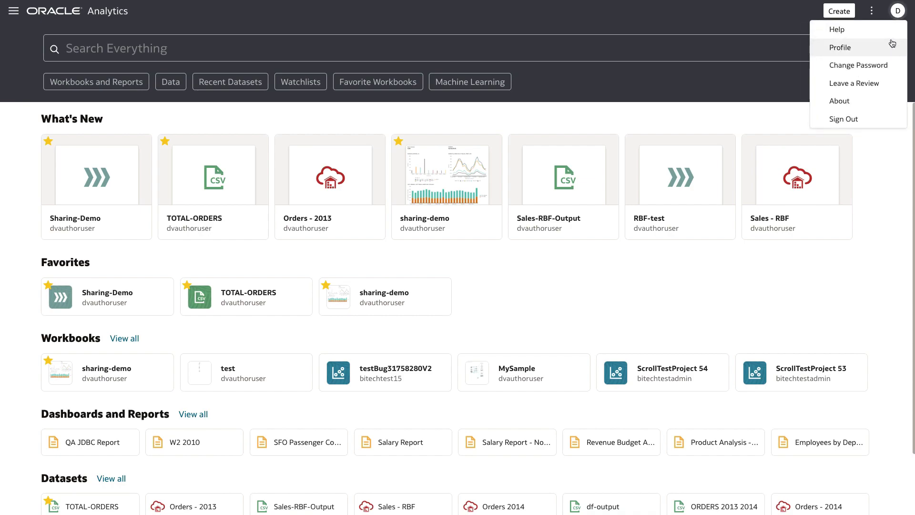
left_click(879, 119)
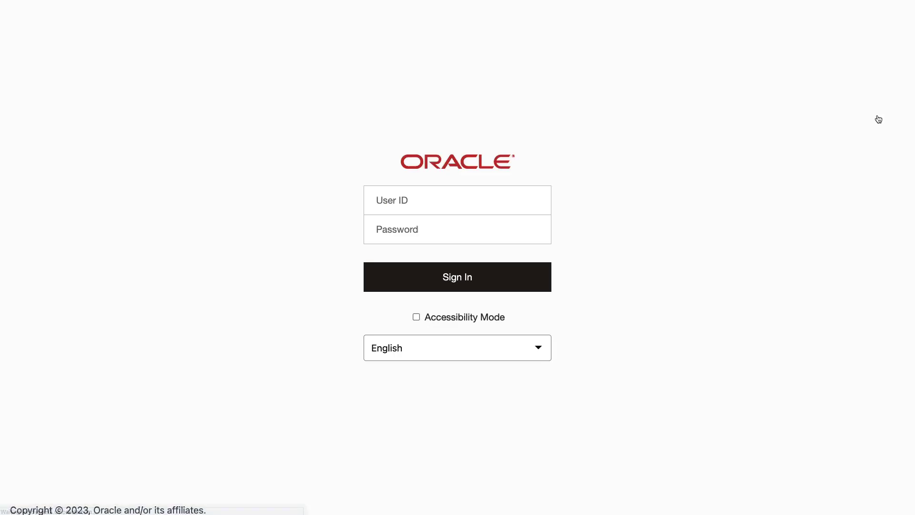
Step: Enter the second user's user ID and password on the sign-in page
left_click(529, 202)
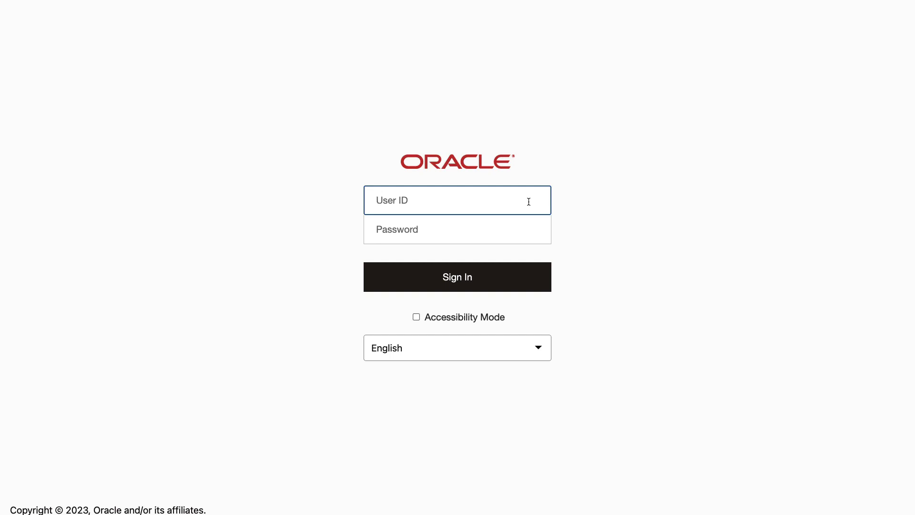
type("dvauthoruser")
key("Tab")
type("•")
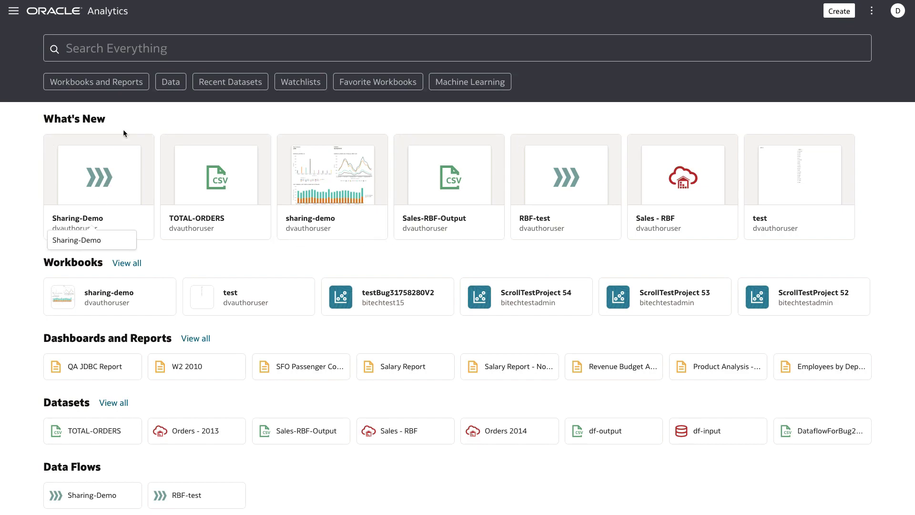
Step: Search everything for 'sharing-demo' and open the Sharing-Demo data flow from the results
left_click(163, 48)
type("sharing-demo")
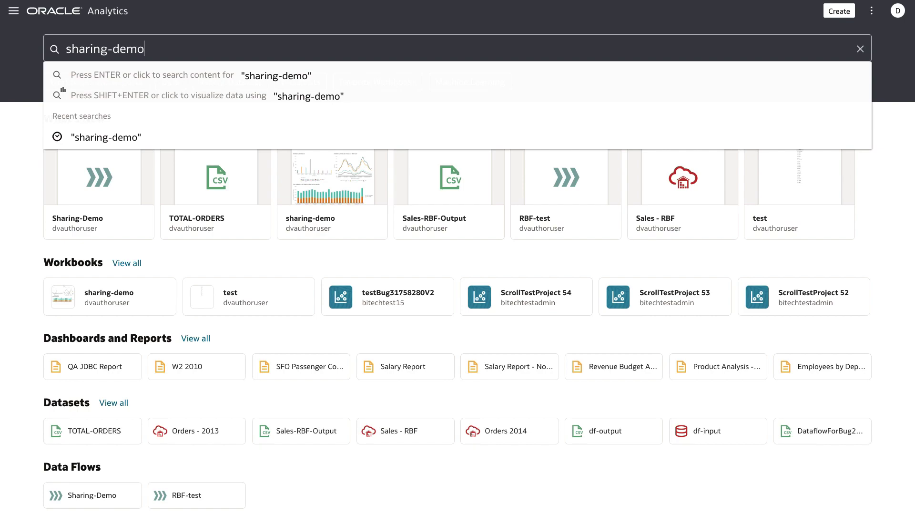
key("Return")
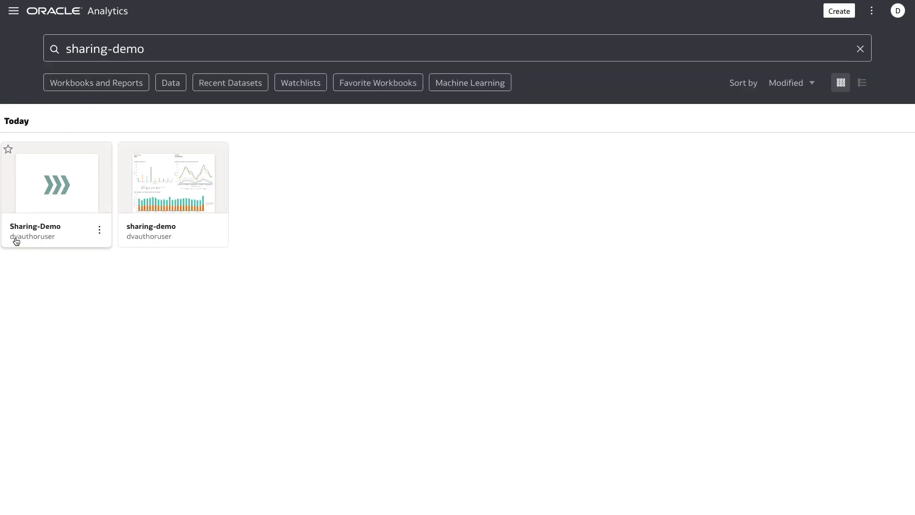
left_click(76, 232)
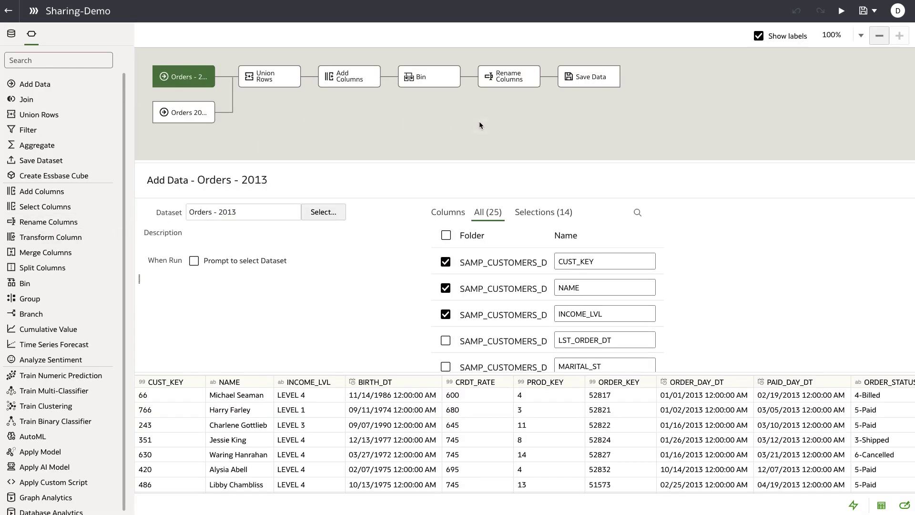
Step: Add a TOTAL_COSTS column computed as COST_FIXED+COST_VARIABLE after Rename Columns, validated and applied
left_click(549, 77)
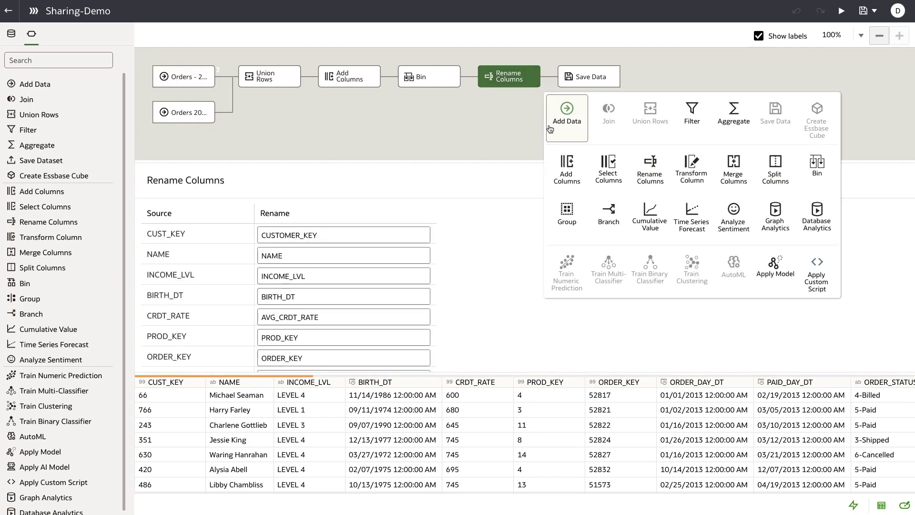
left_click(573, 187)
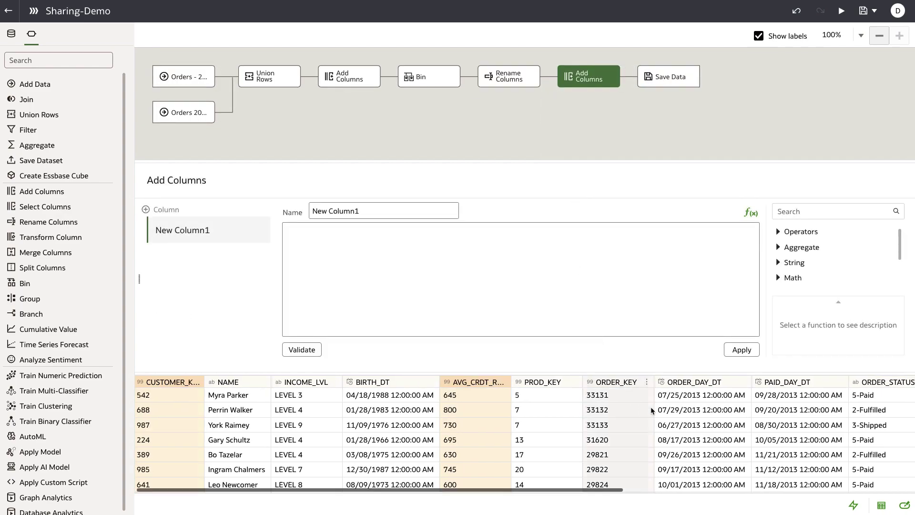
scroll(651, 410, "right", 3)
scroll(652, 410, "right", 5)
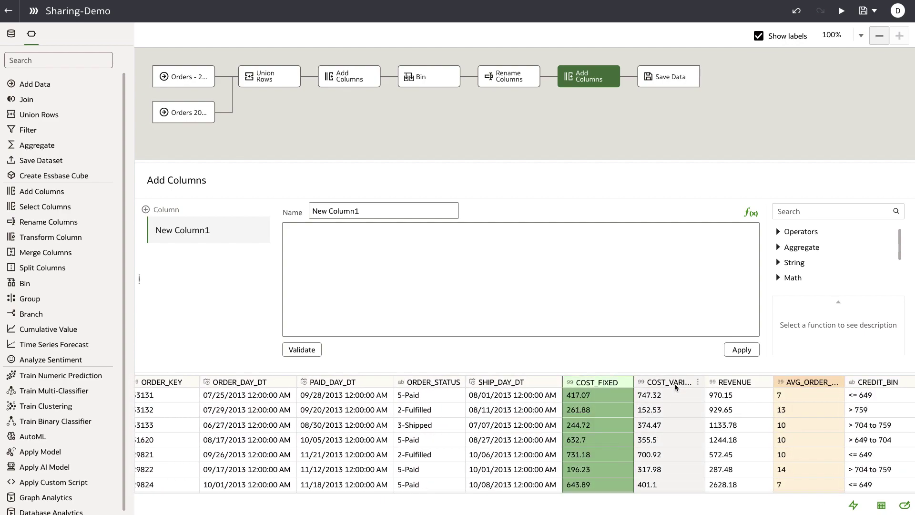
left_click(675, 386)
left_click_drag(410, 212, 305, 213)
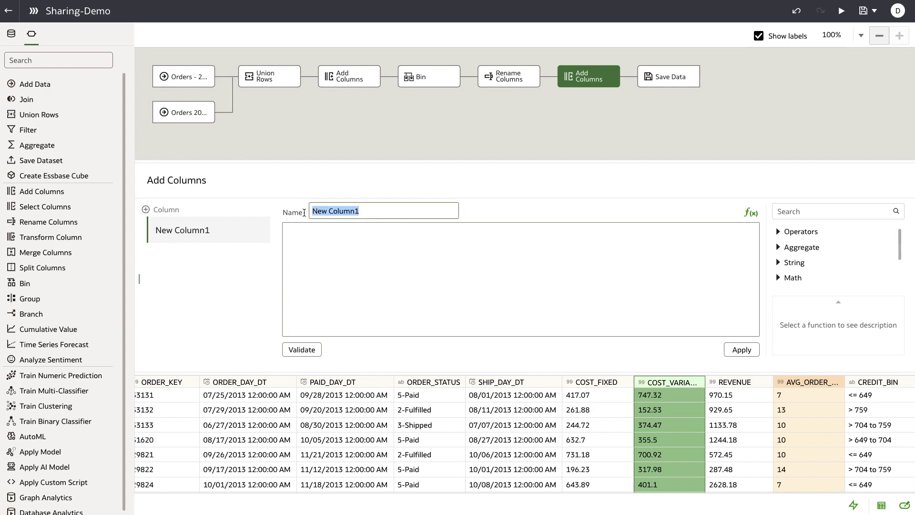
type("TOT")
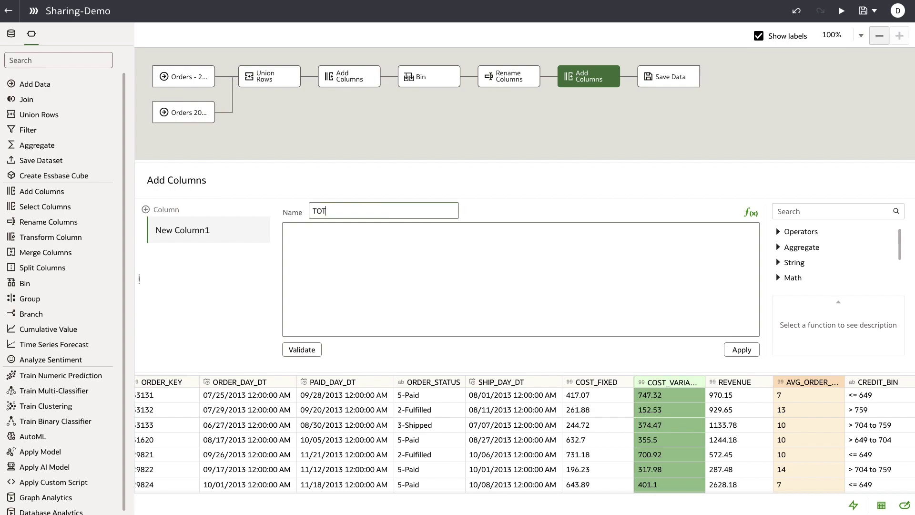
type("AL_COSTS")
type("COST_FIXED+COST_VARIABLE")
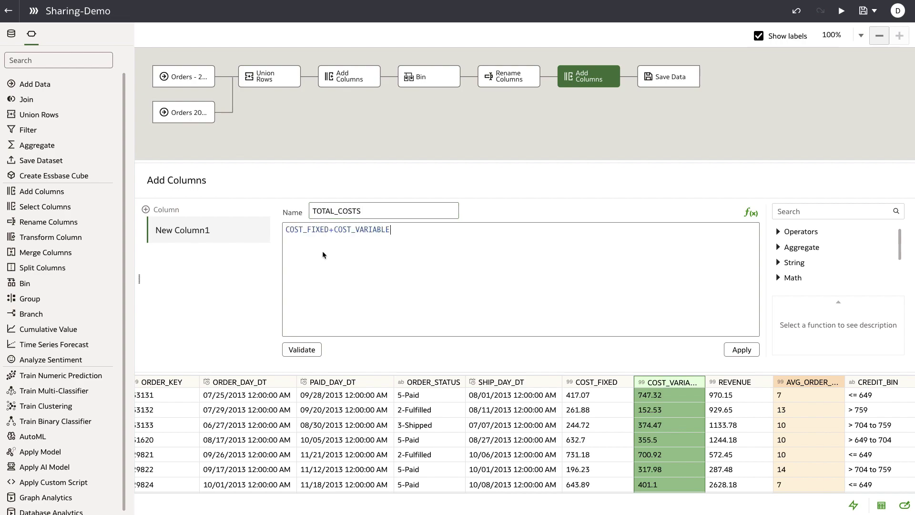
left_click(312, 351)
left_click(744, 352)
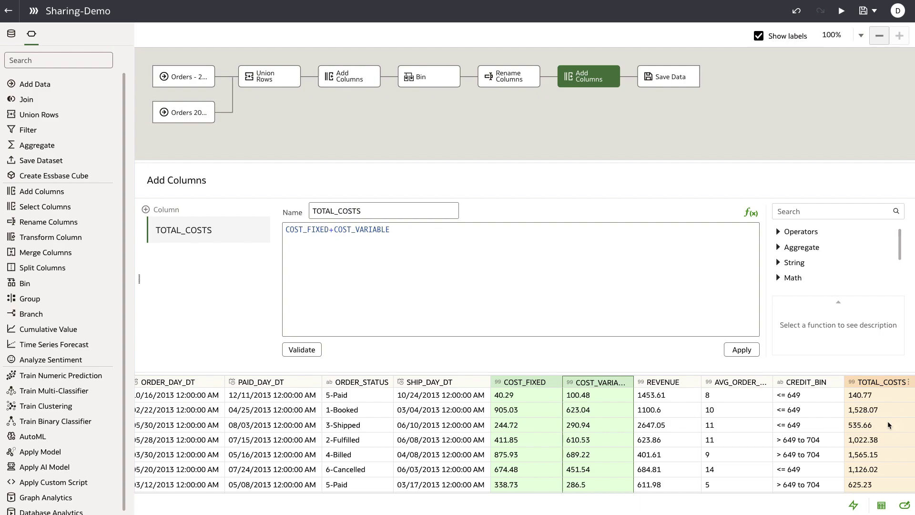
Step: Select the Save Data step that writes the TOTAL-ORDERS dataset
scroll(886, 440, "down", 2)
scroll(886, 439, "up", 2)
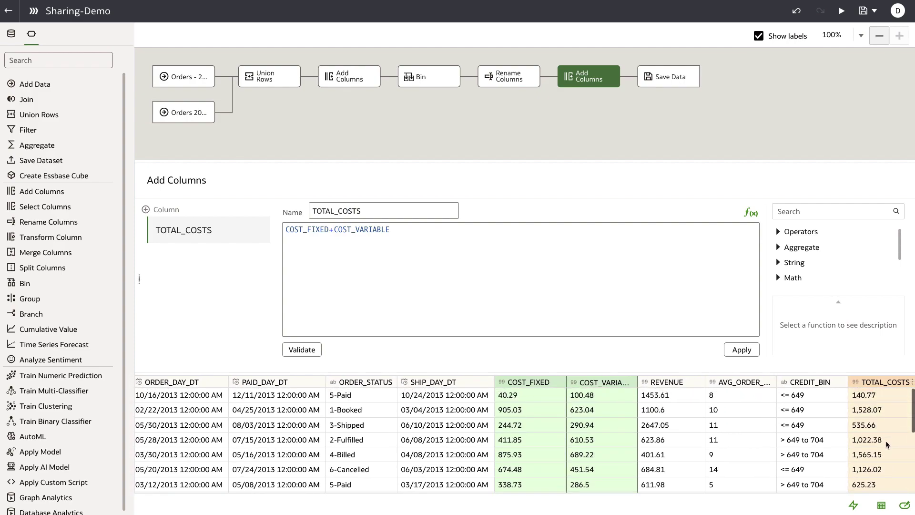
left_click(665, 84)
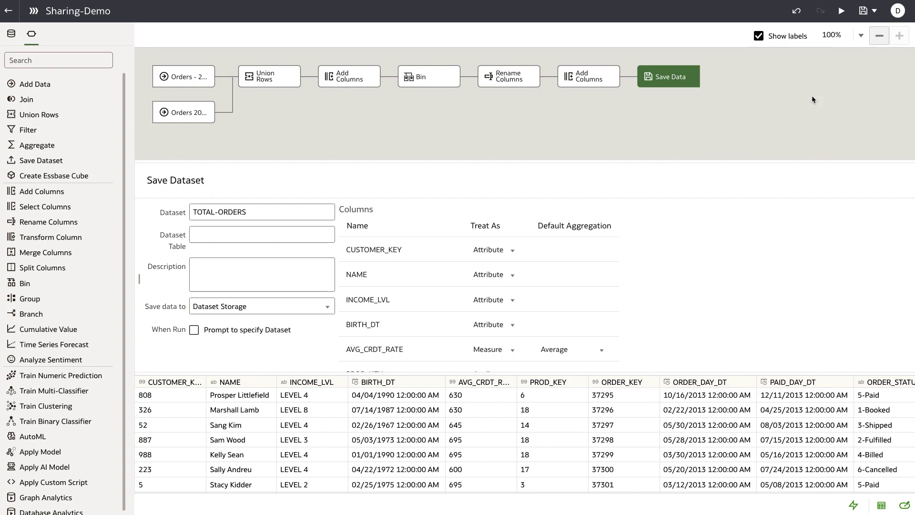
Step: Save and run the updated Sharing-Demo data flow, then return to the search results
left_click(864, 14)
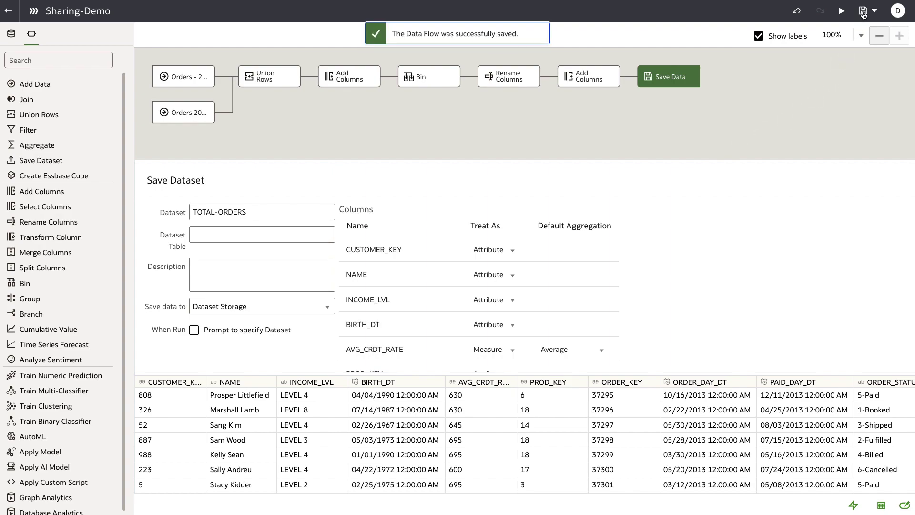
left_click(842, 15)
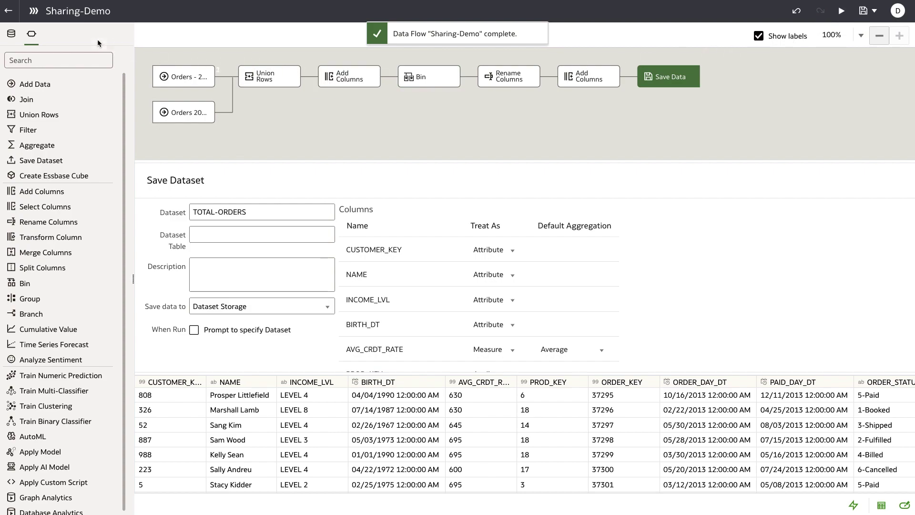
left_click(8, 11)
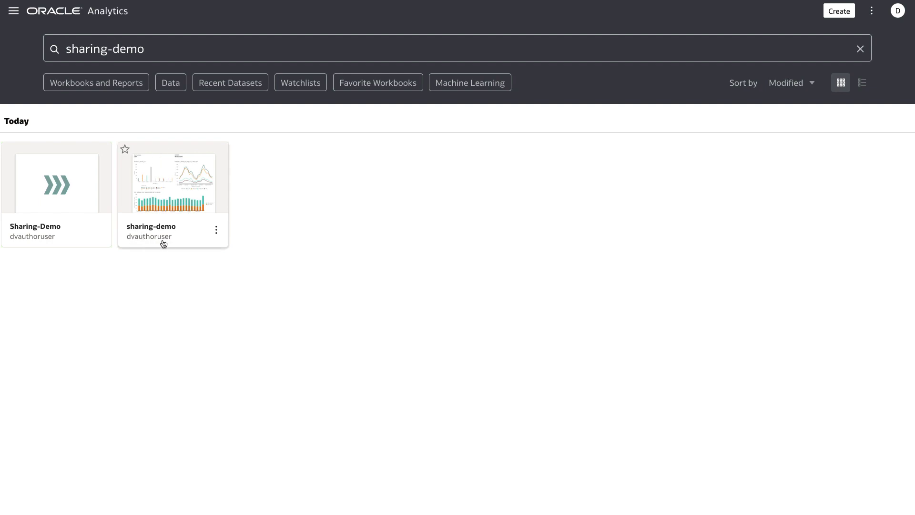
Step: Open the sharing-demo workbook in edit mode and inspect TOTAL-ORDERS for the TOTAL_COSTS column
left_click(190, 229)
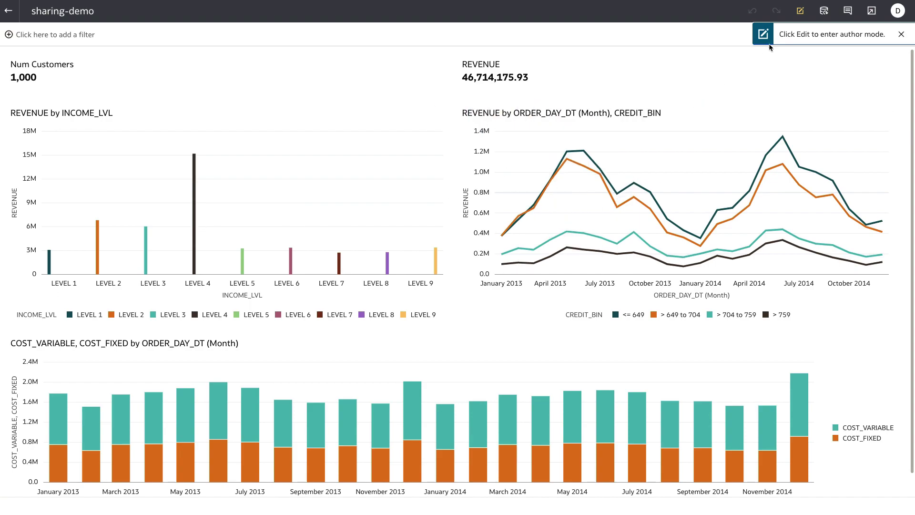
left_click(800, 10)
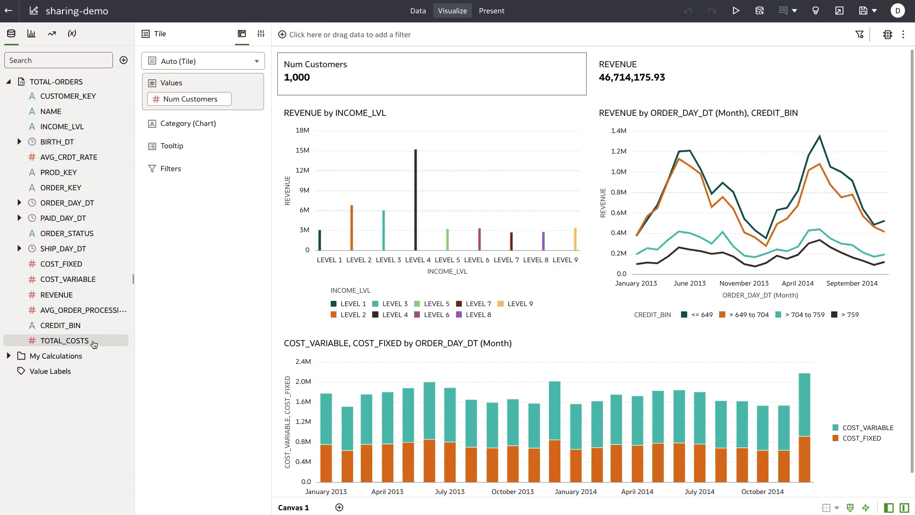
right_click(87, 83)
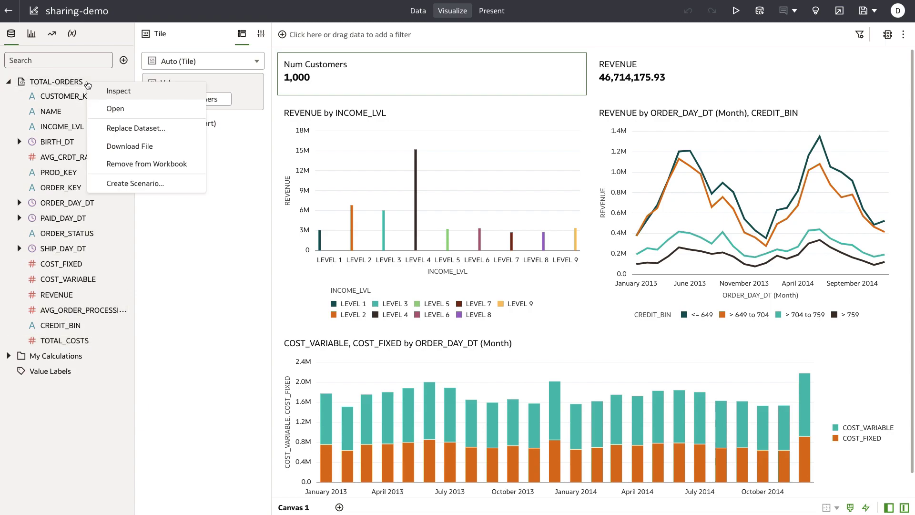
left_click(99, 91)
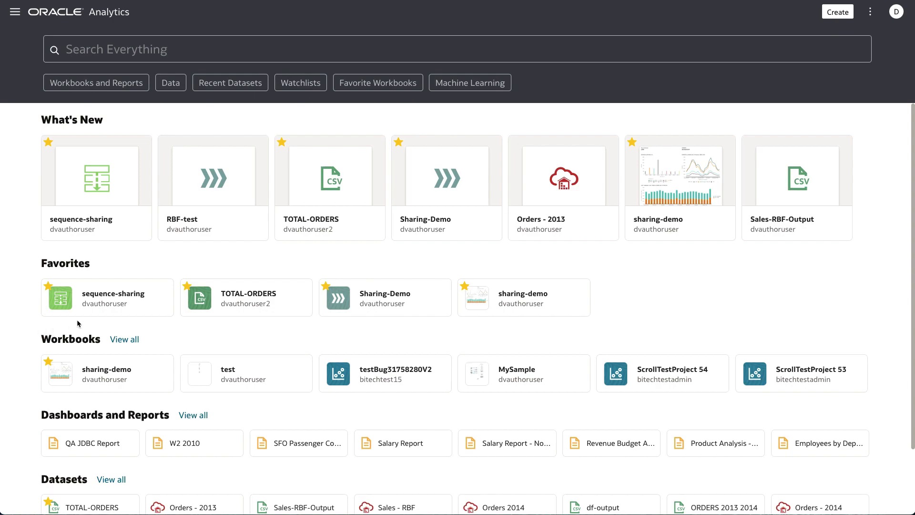
Step: Grant FinanceDFAndSequenceAuthors Full Control on sequence-sharing and share its 4 related artifacts too
left_click(162, 298)
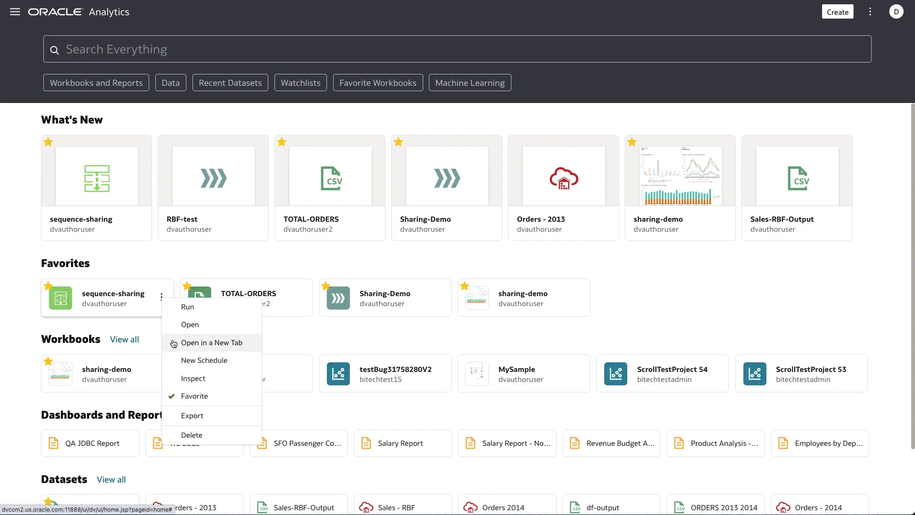
left_click(177, 379)
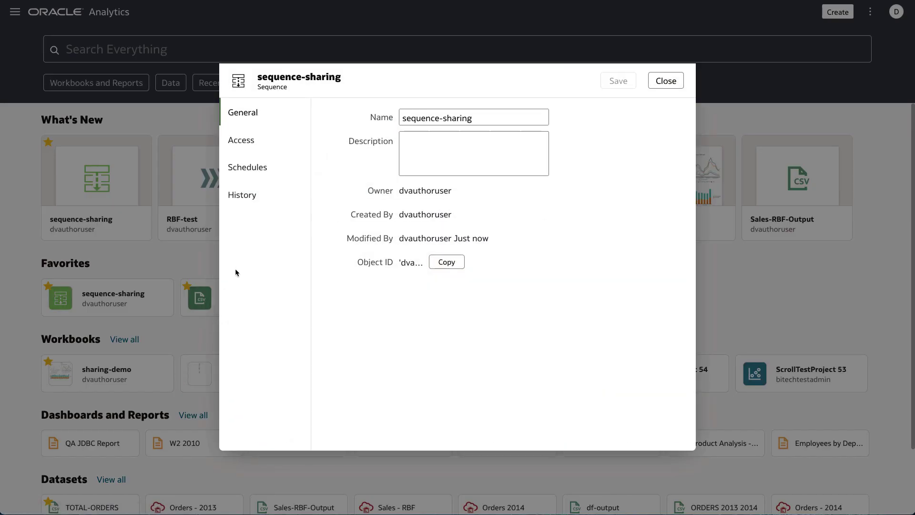
left_click(257, 142)
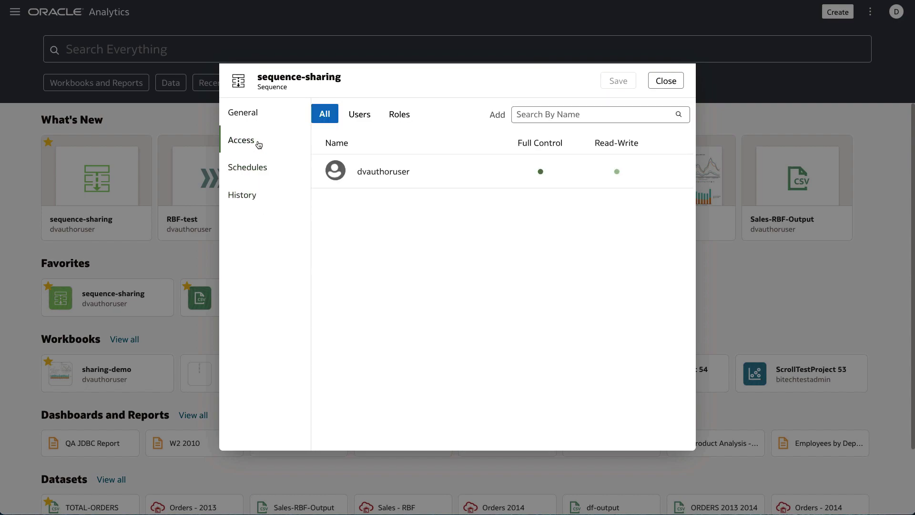
left_click(544, 116)
type("fin")
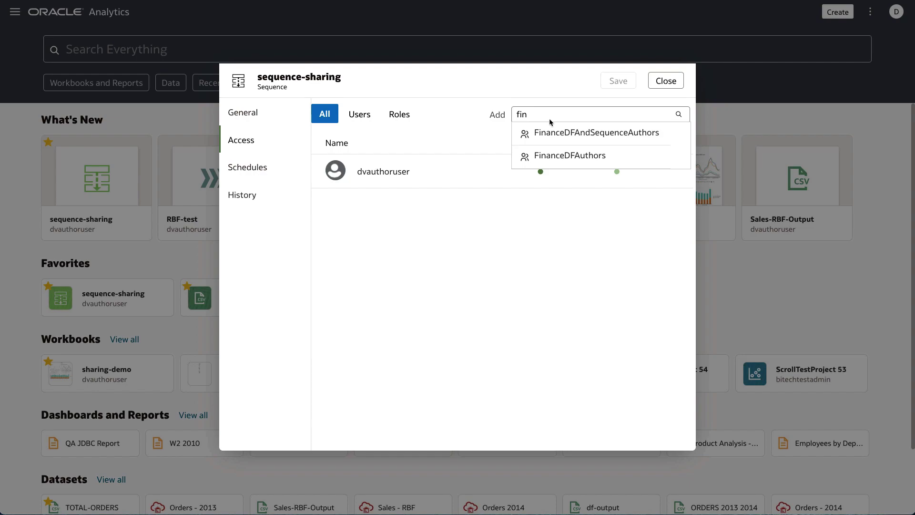
left_click(548, 132)
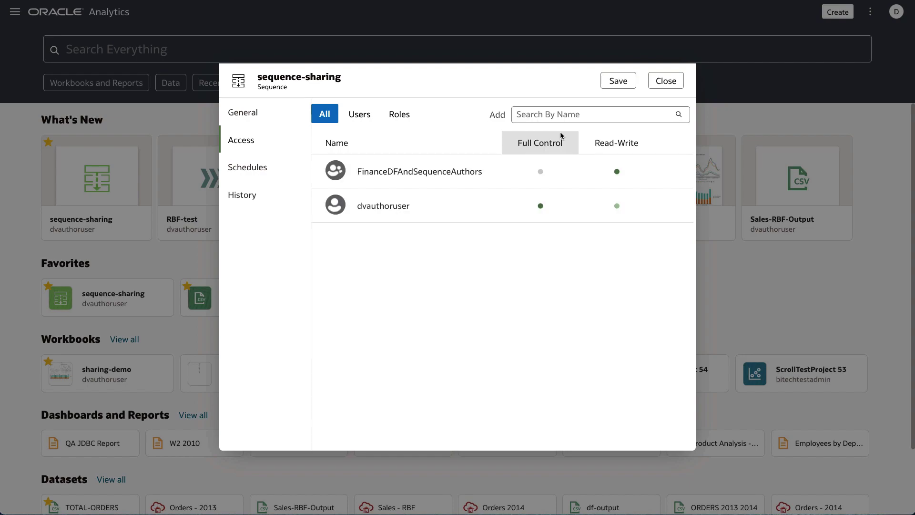
left_click(543, 171)
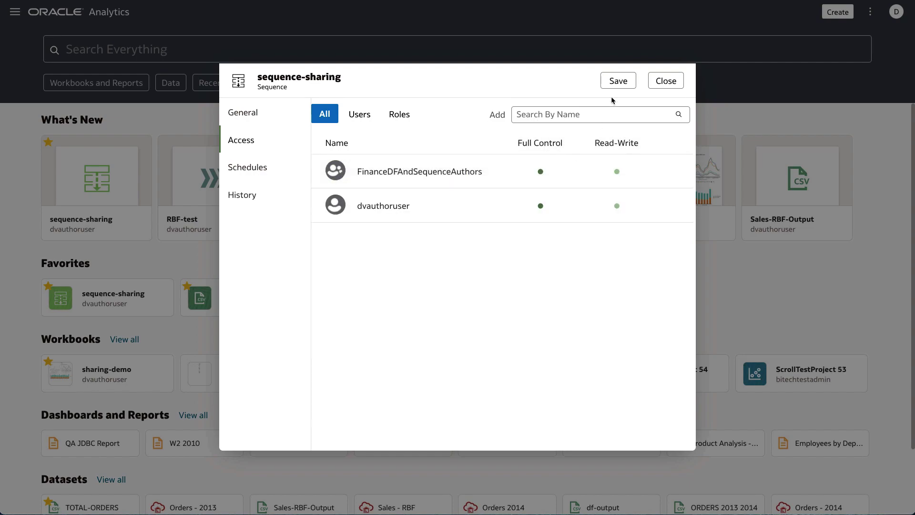
left_click(618, 82)
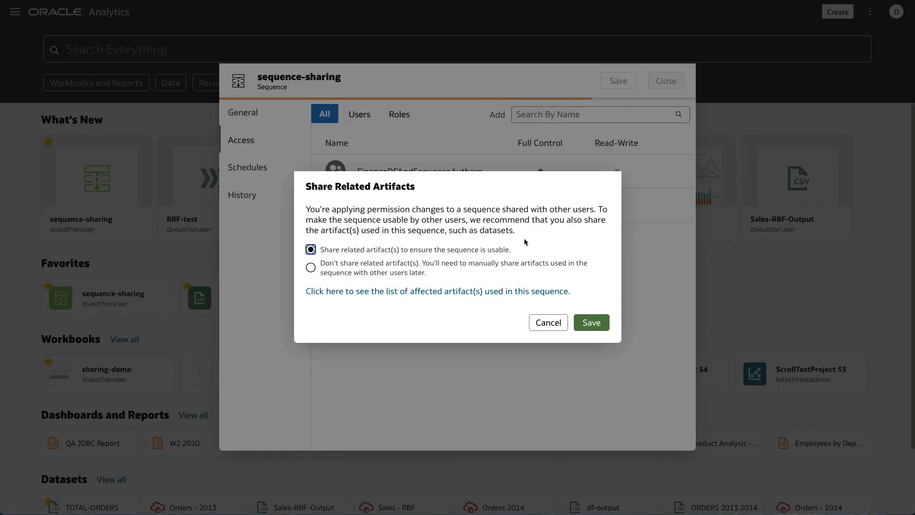
left_click(493, 291)
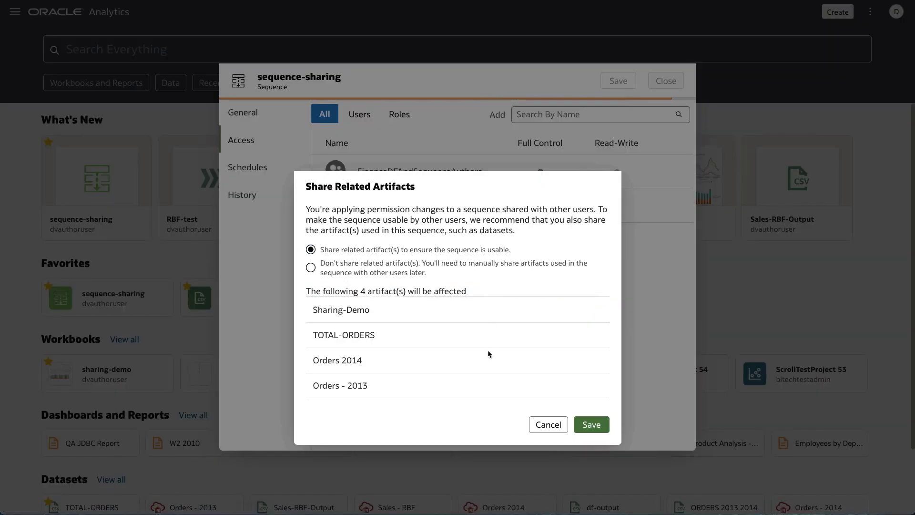
left_click(584, 425)
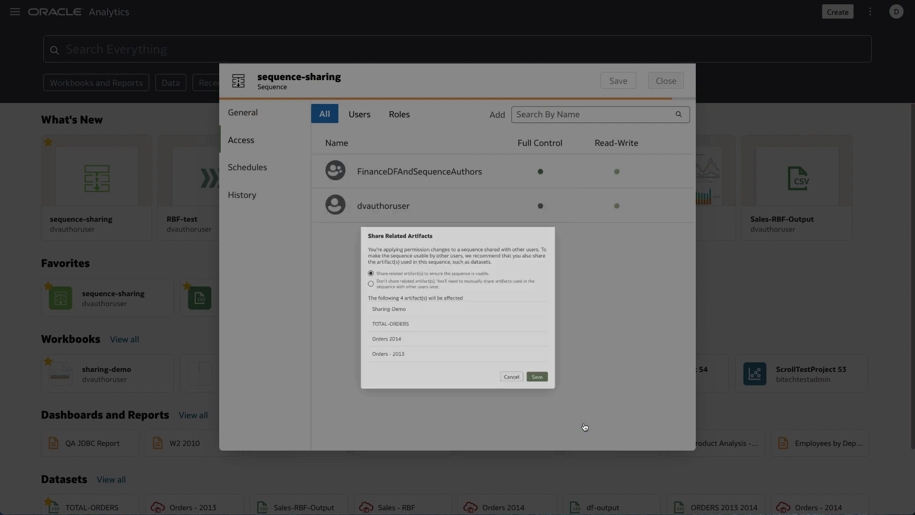